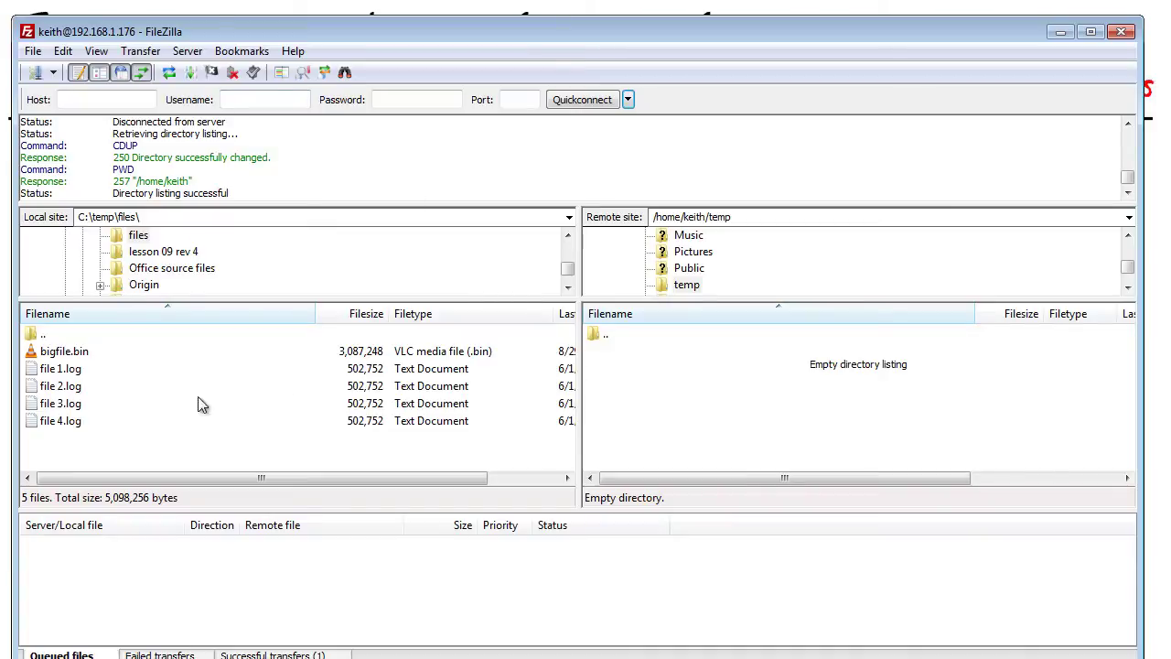
- Upload all five files from C:\temp\files to the remote temp folder and delete file 1.log from the server
left_click_drag(82, 445, 714, 415)
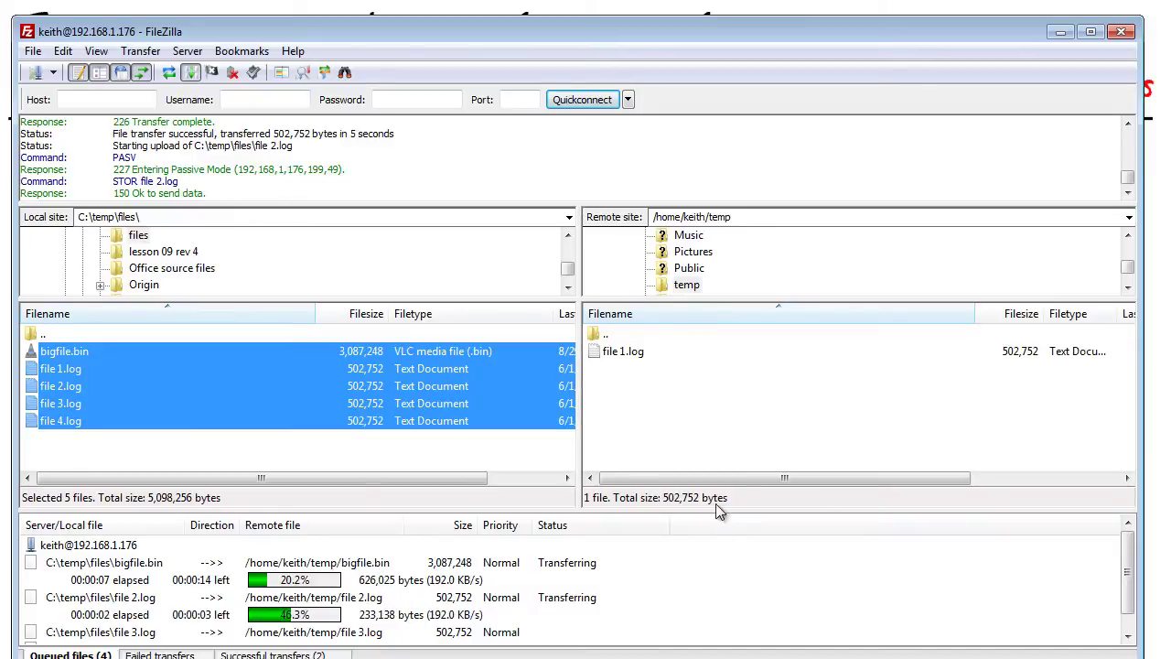
left_click(623, 355)
key("Delete")
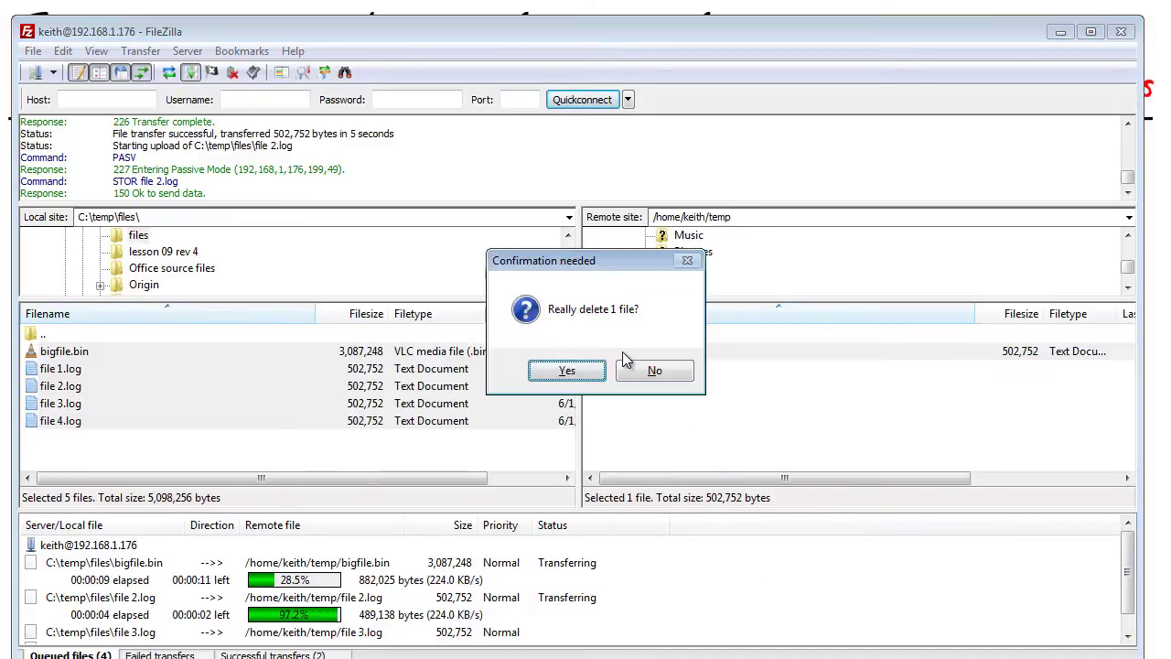
left_click(564, 374)
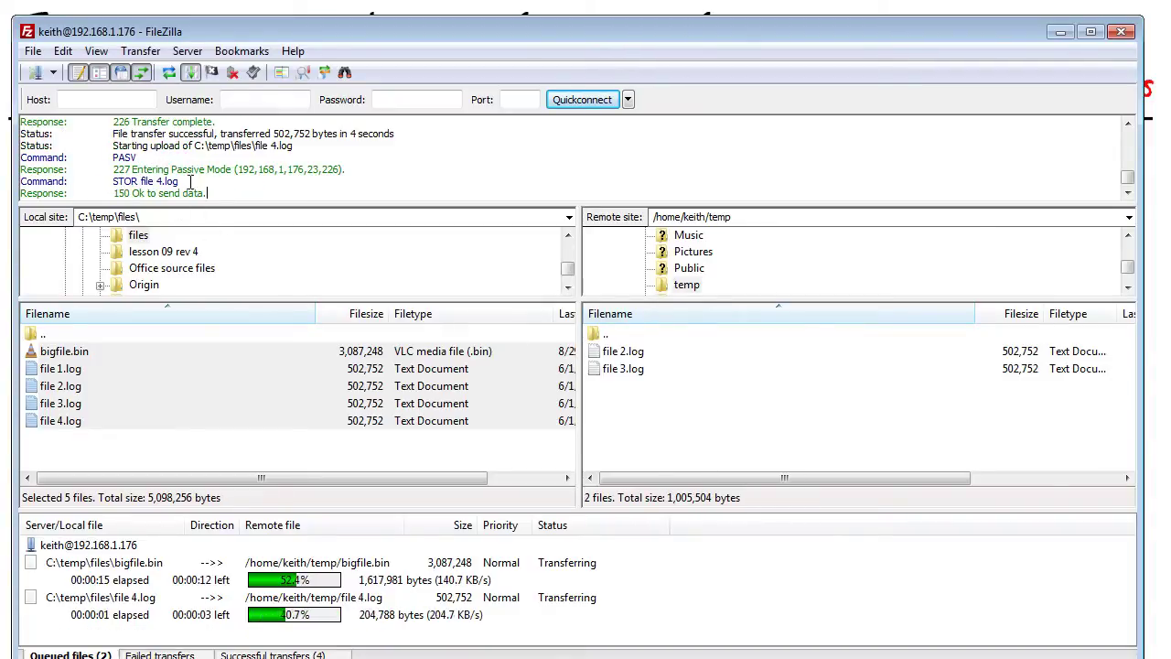
- Review the earlier FTP commands and responses in the message log
scroll(194, 183, "up", 1)
left_click_drag(150, 134, 107, 134)
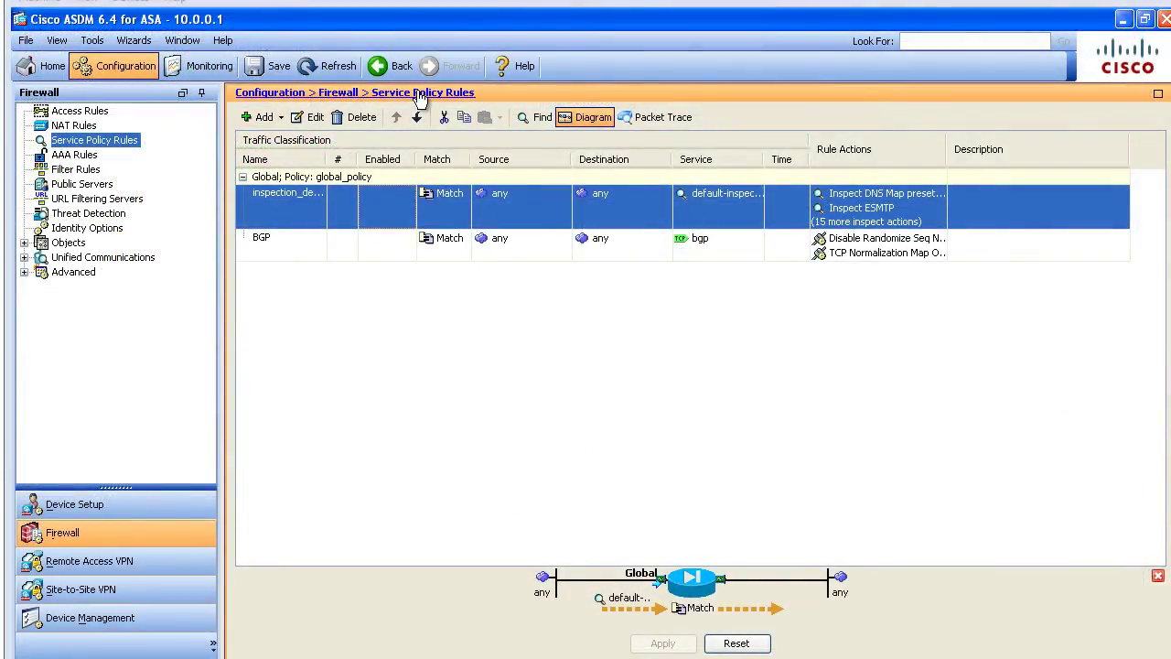
- Switch to Cisco ASDM, open the FTP inspection settings of the inspection_default service policy rule and enable strict FTP
left_click(128, 142)
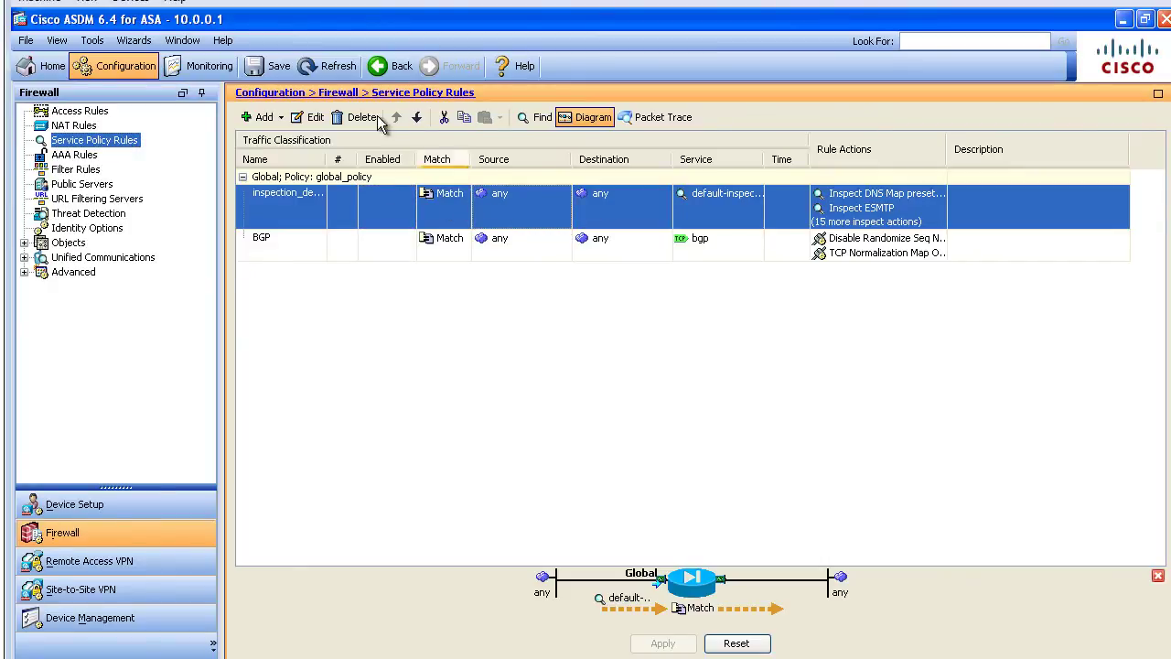
left_click(309, 117)
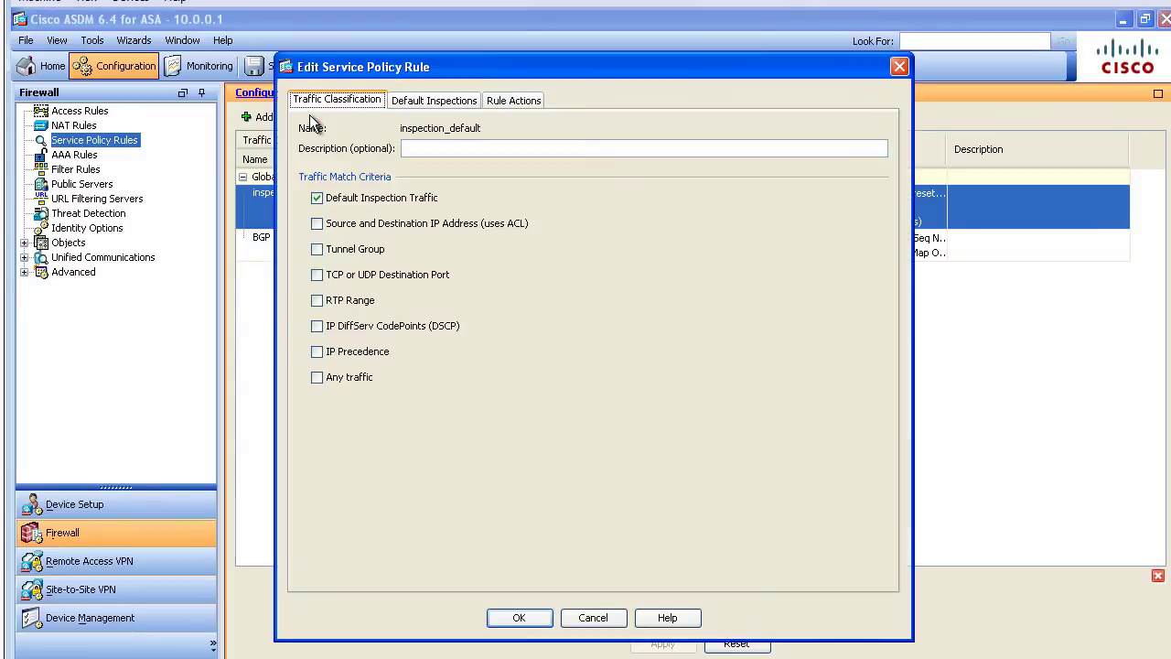
left_click(502, 98)
left_click_drag(552, 65, 629, 60)
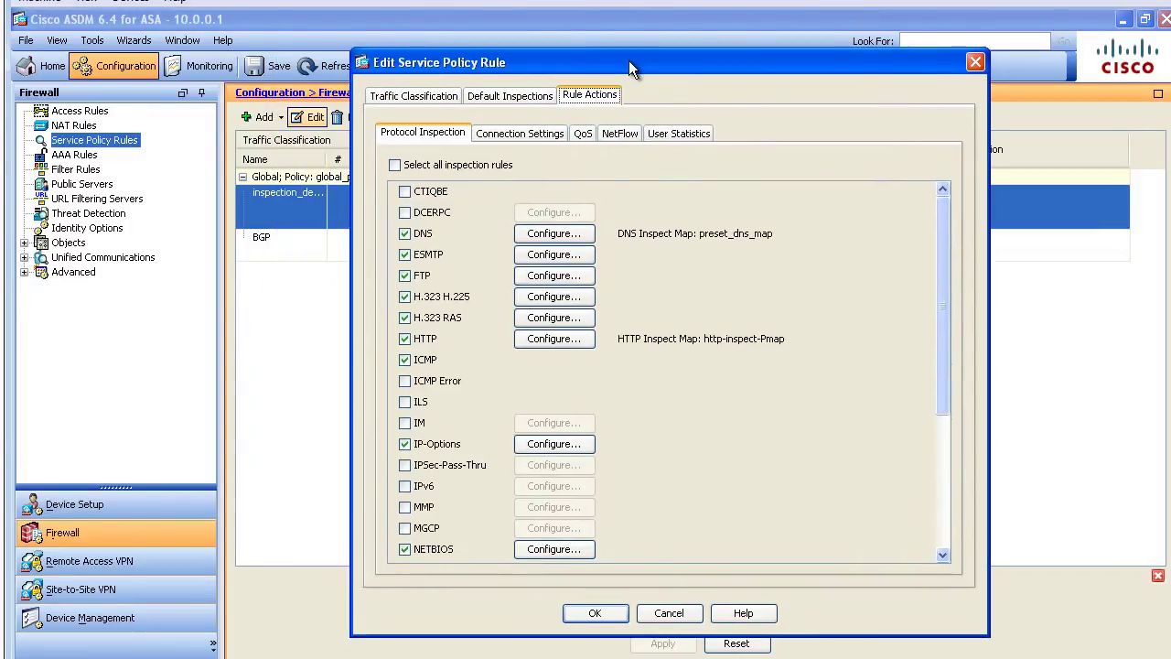
left_click(554, 275)
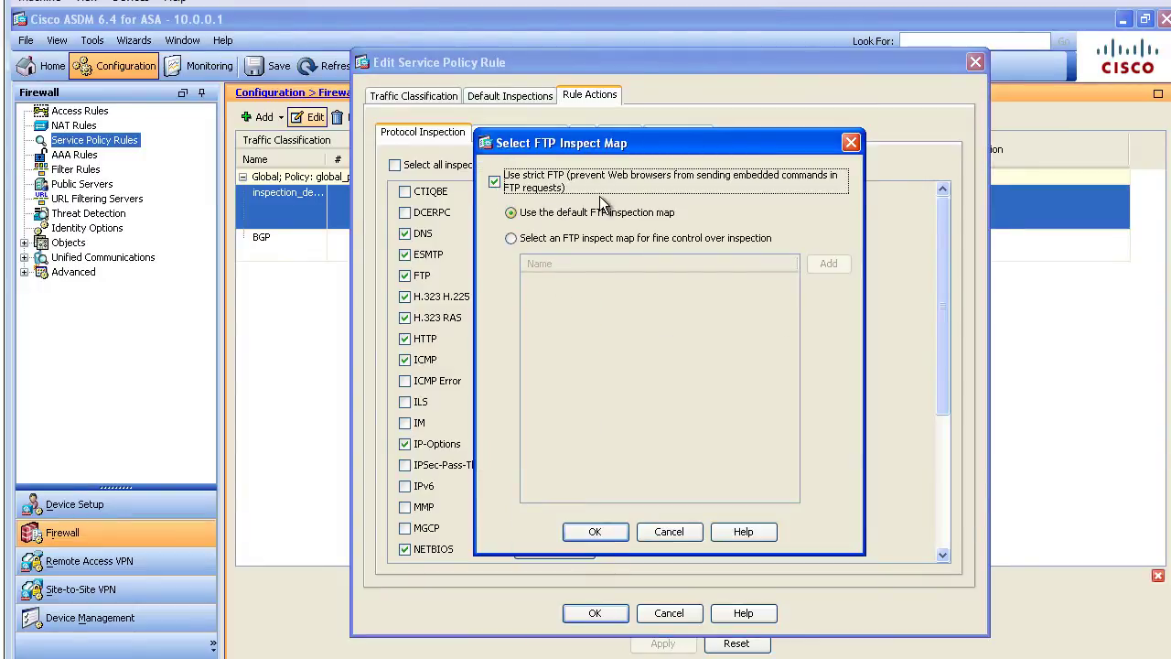
- Choose a specific FTP inspect map for fine control over inspection and start a new map named no-delete
left_click(603, 238)
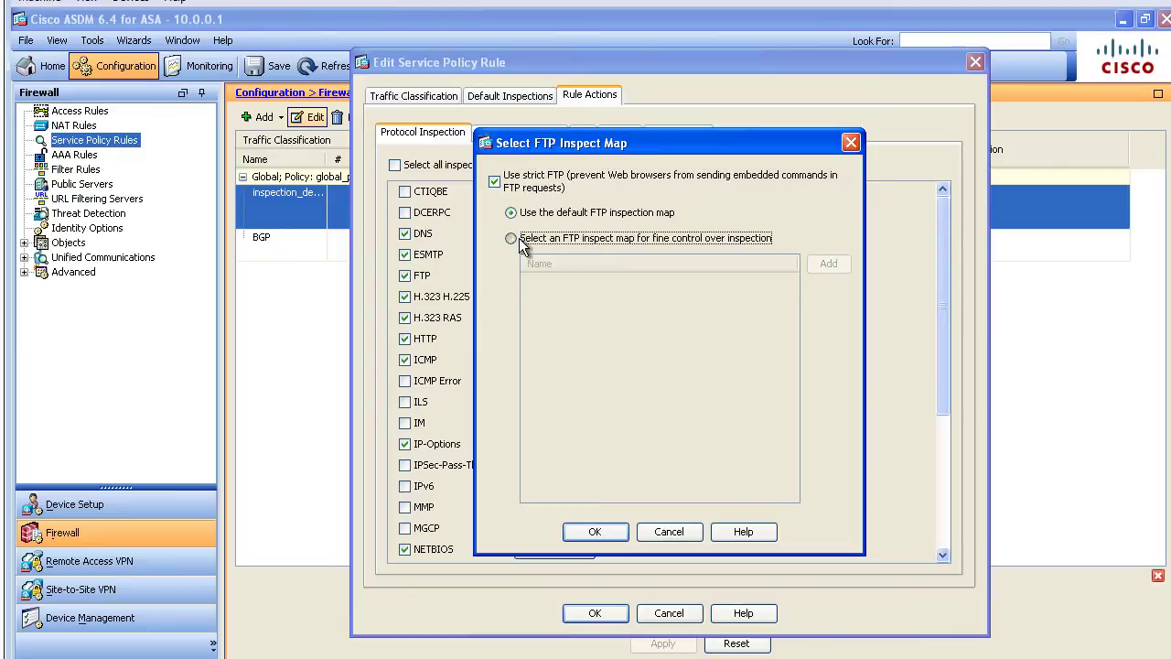
left_click(818, 258)
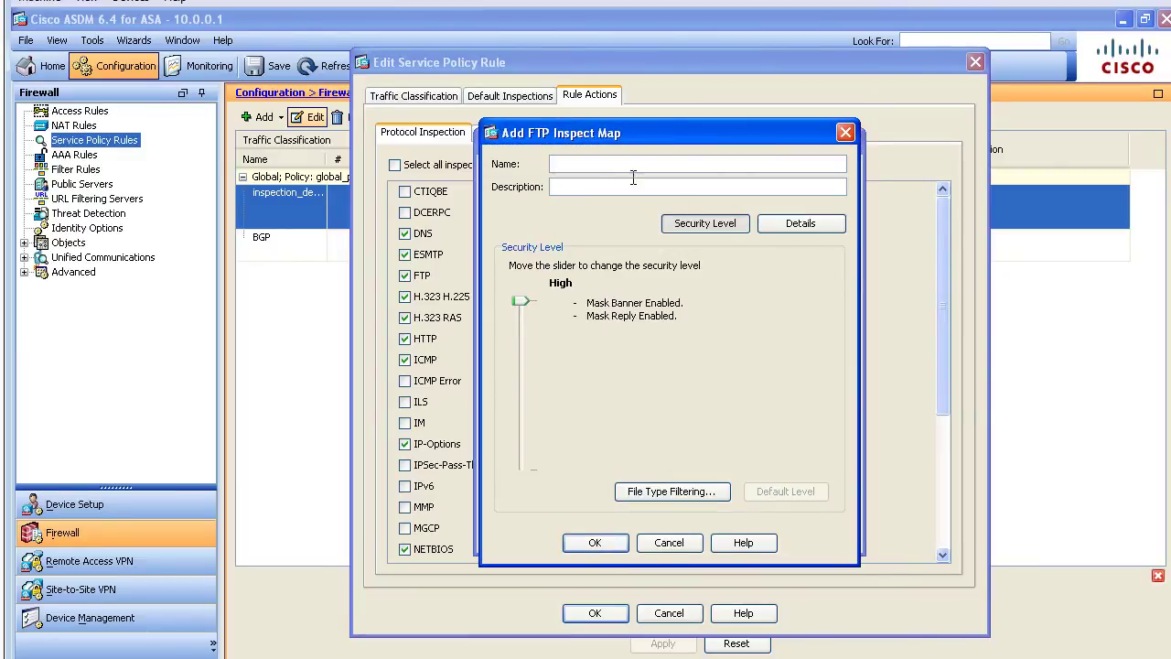
type("no-")
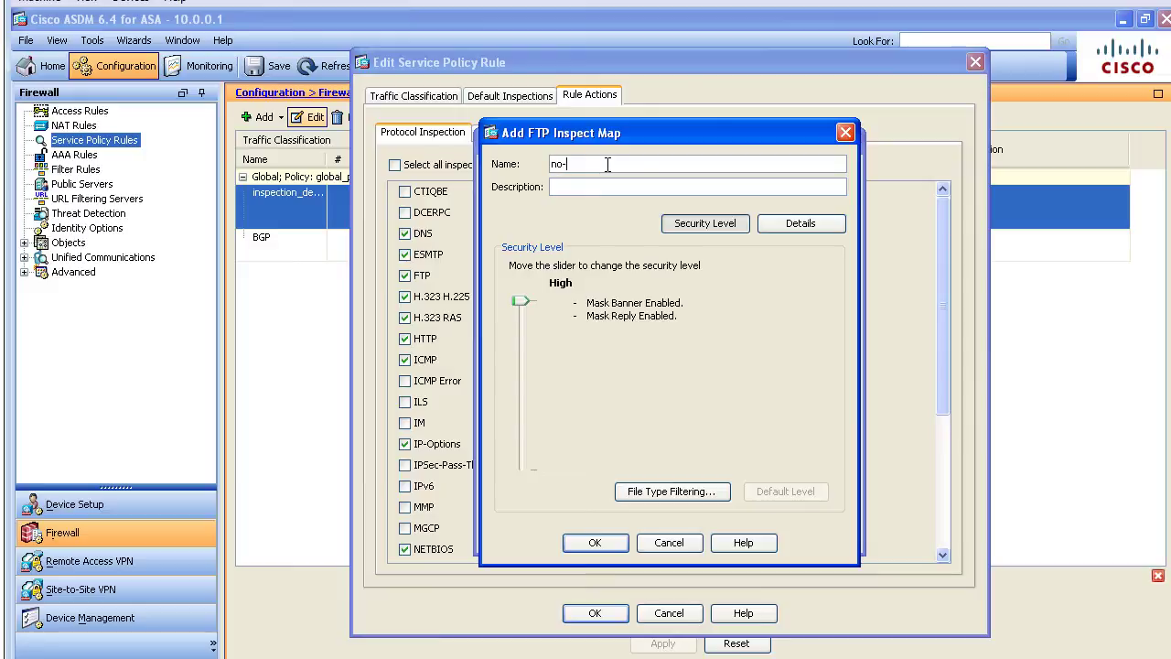
type("delete")
- Add an inspection to the no-delete map that matches the DELE request command with logging enabled, and save the map
left_click(789, 225)
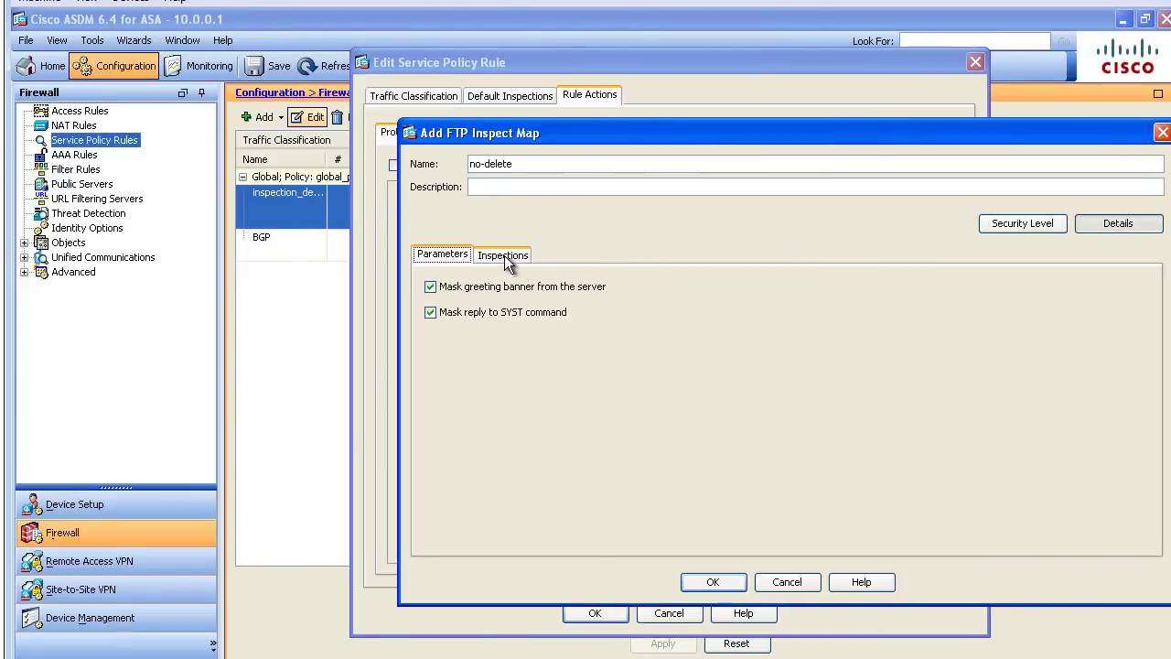
left_click(503, 256)
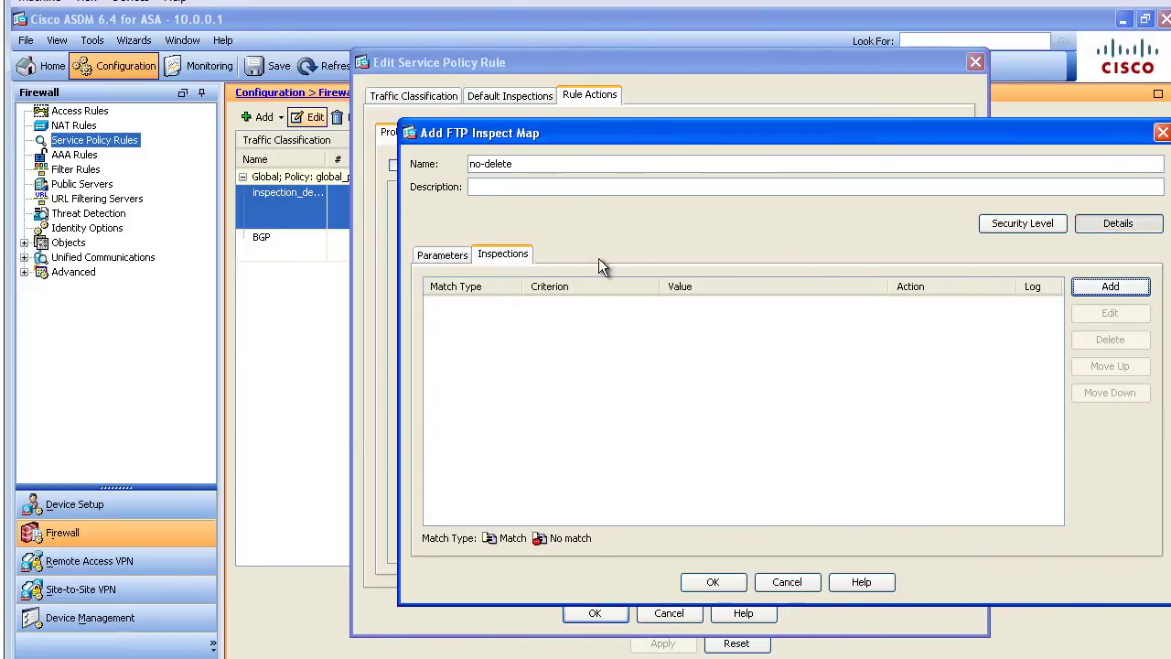
left_click(1108, 289)
left_click(745, 281)
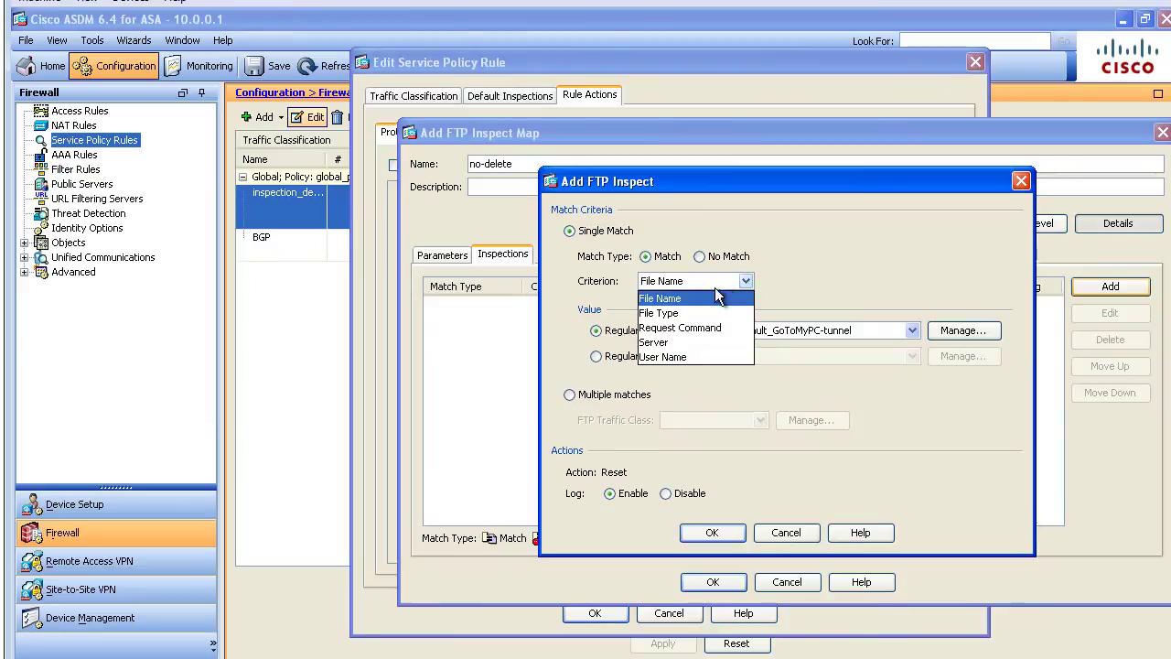
left_click(694, 330)
left_click(794, 333)
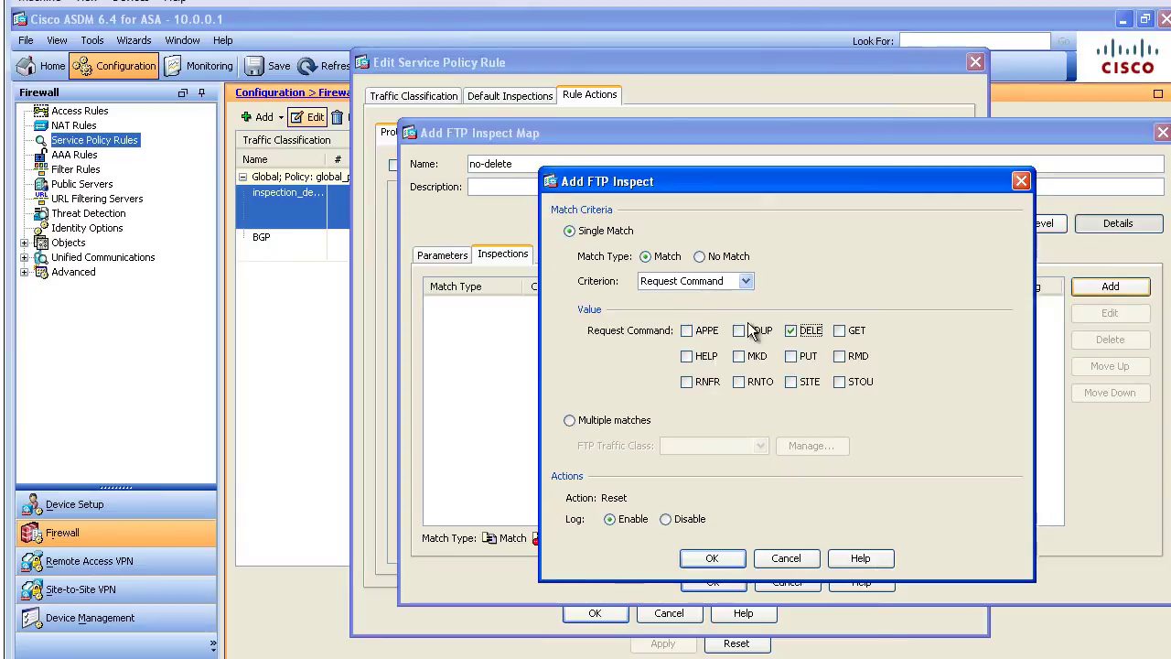
left_click(610, 518)
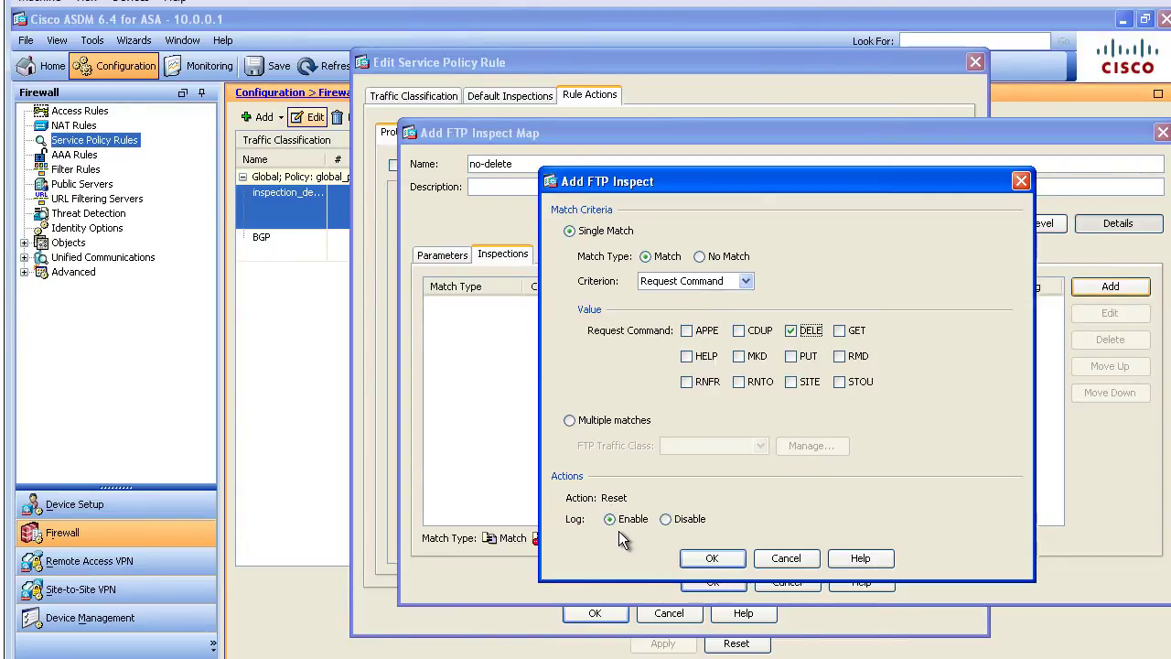
left_click(713, 558)
left_click(732, 584)
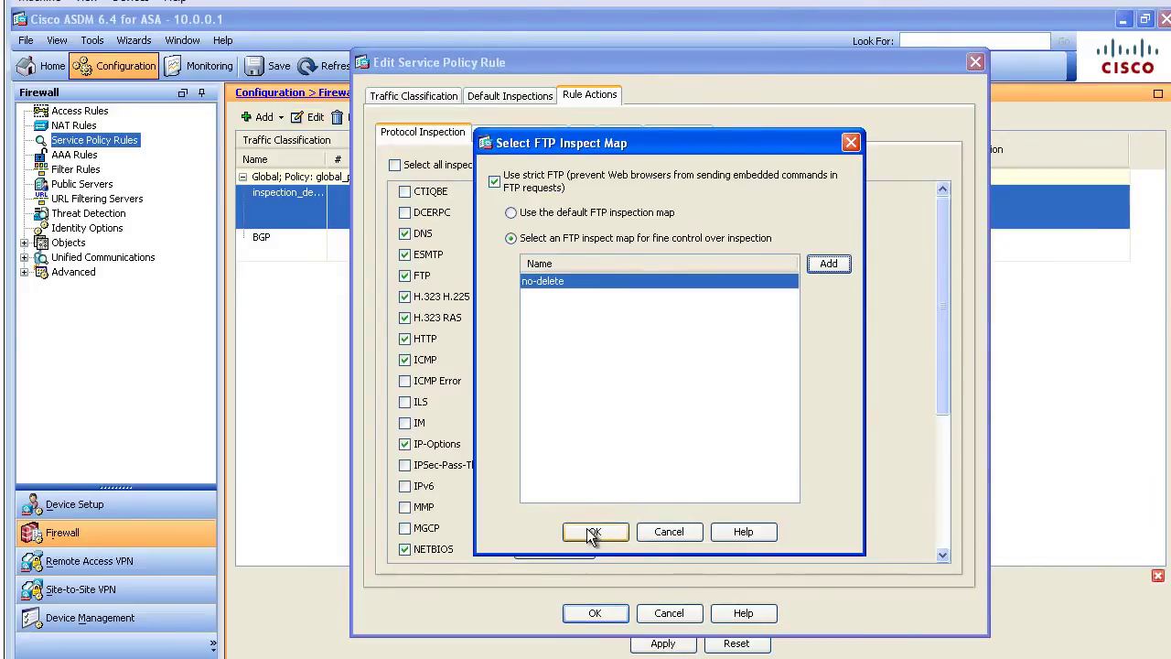
- Assign the no-delete map to the rule's FTP inspection and apply the service policy changes to the firewall
left_click(590, 533)
left_click(595, 612)
left_click(665, 643)
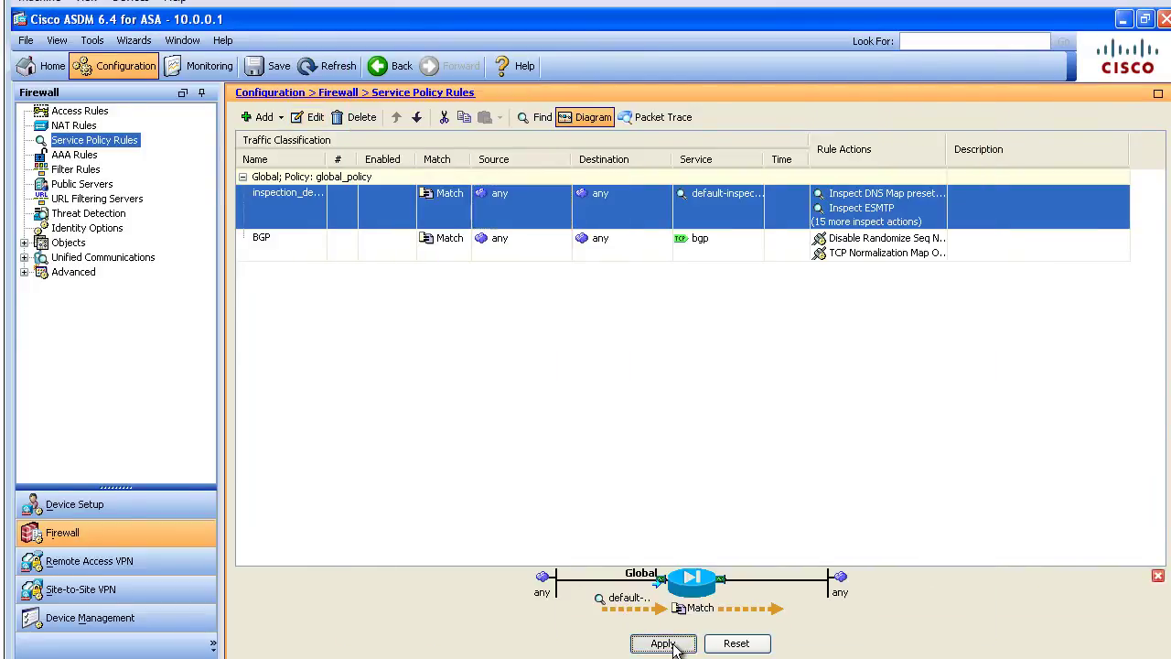
left_click(492, 531)
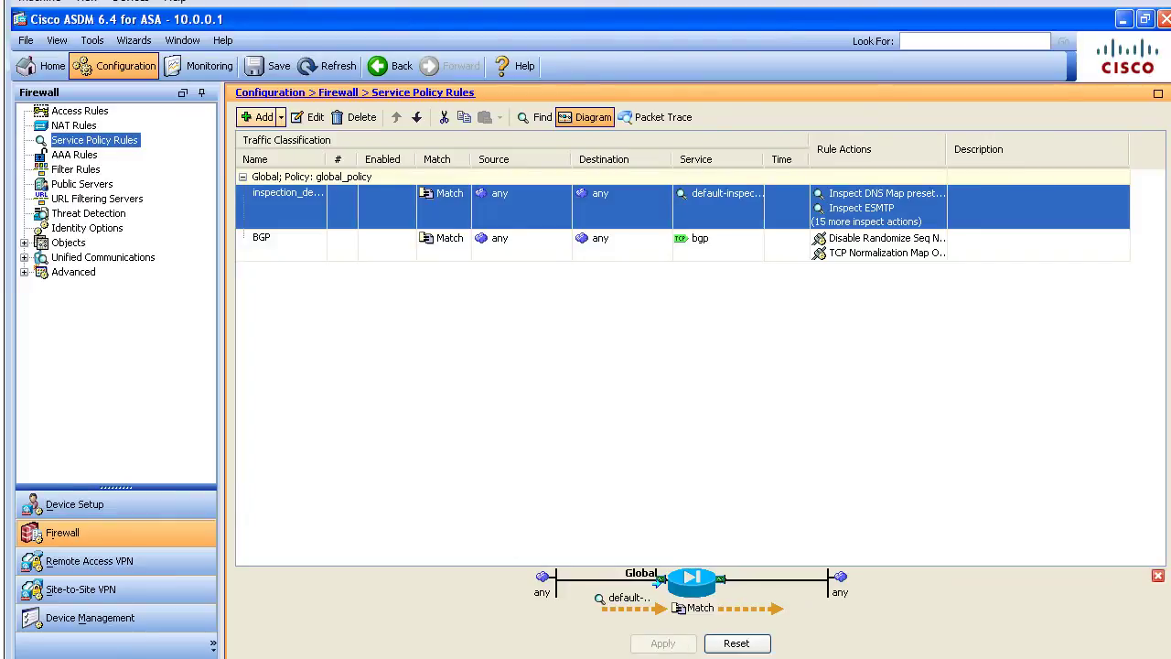
- Switch to FileZilla, open the remote temp folder and upload file 1.log to it
key("alt+Tab")
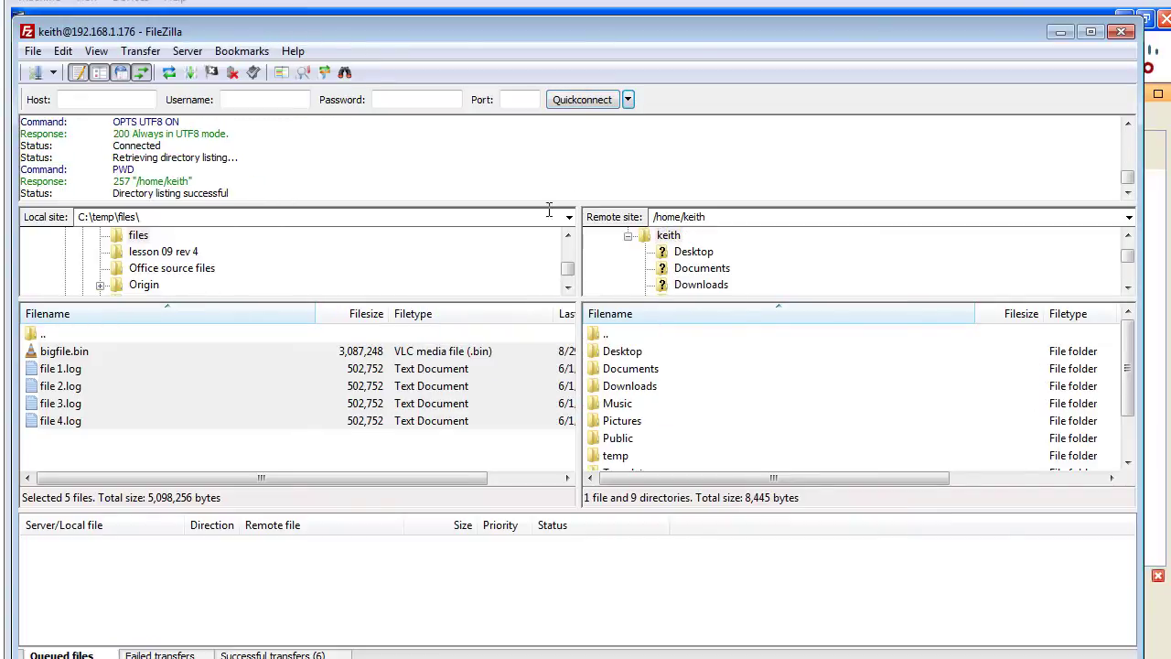
double_click(613, 455)
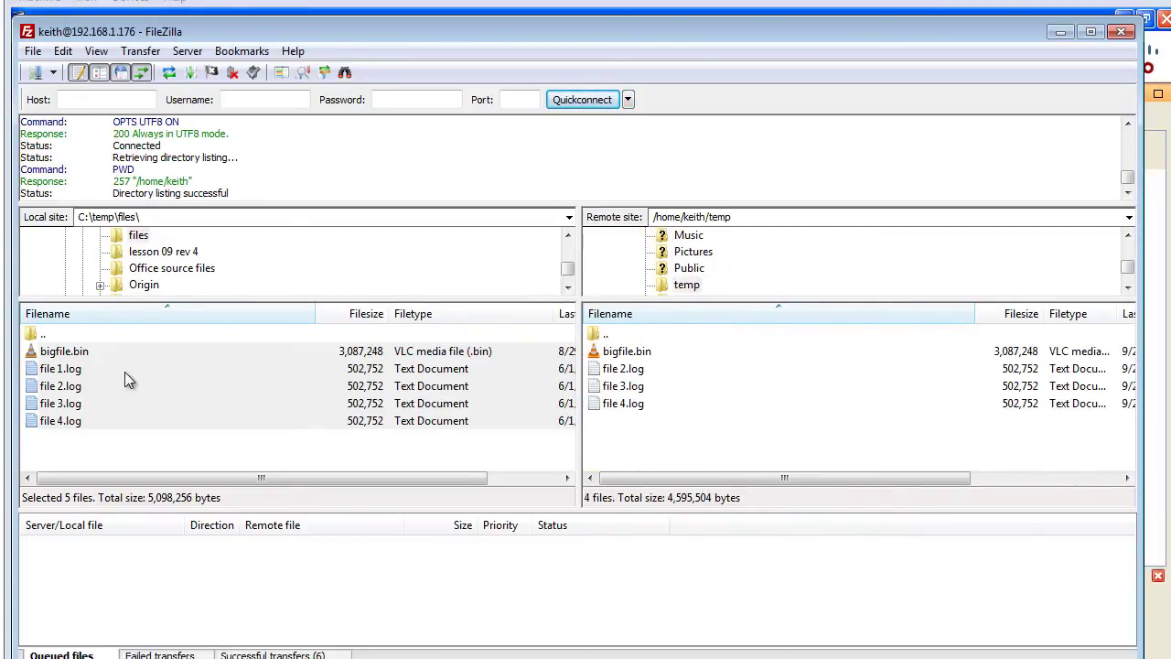
left_click_drag(125, 372, 361, 373)
left_click(361, 373)
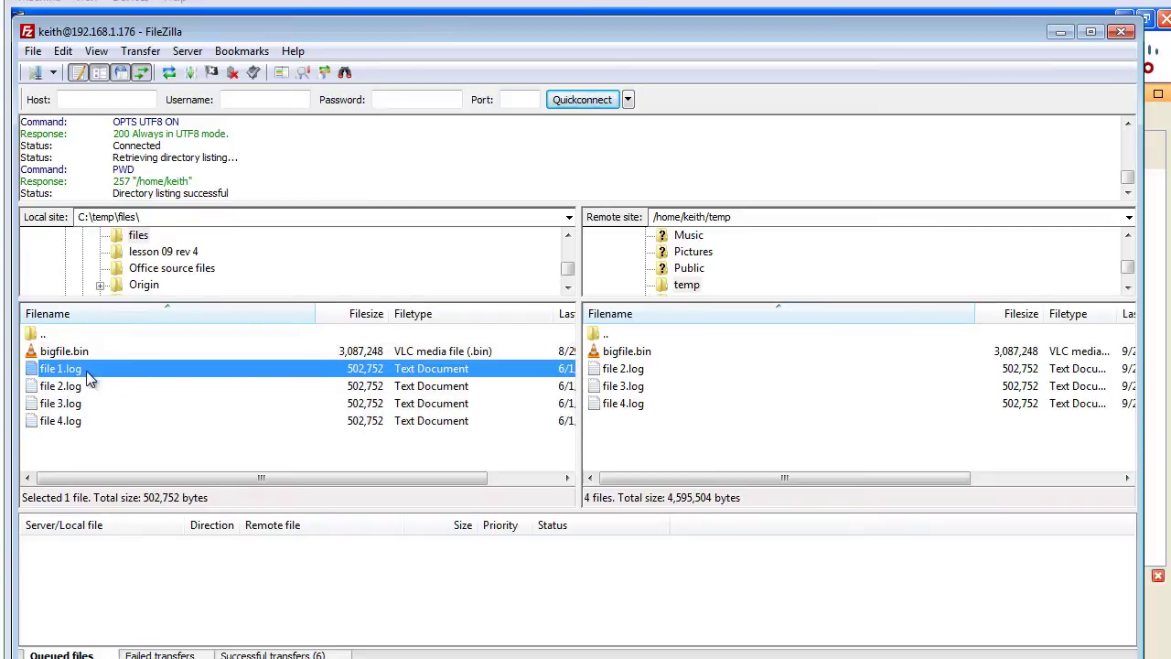
left_click_drag(78, 379, 643, 421)
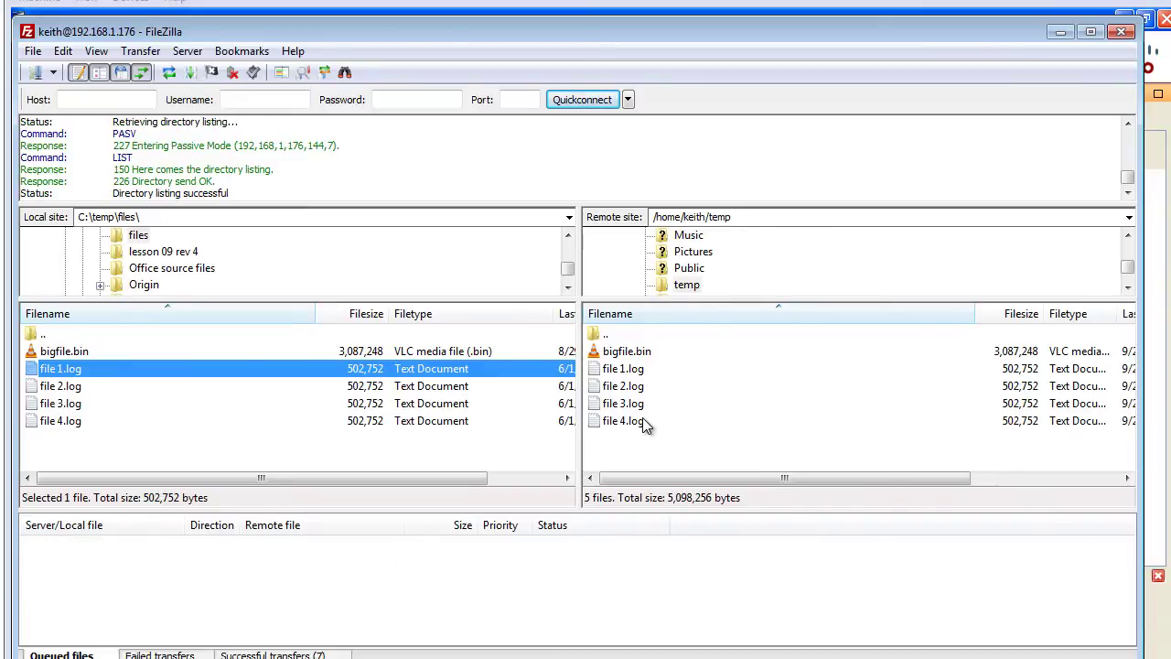
- Try to delete file 1.log from the remote temp folder
left_click(619, 371)
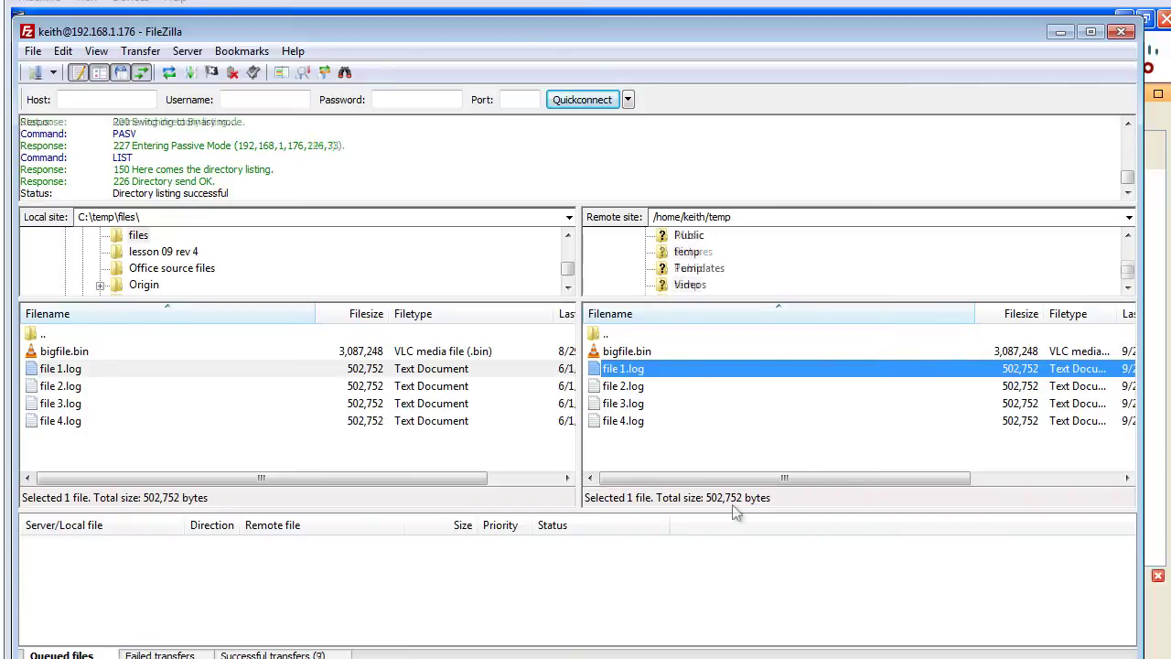
right_click(596, 375)
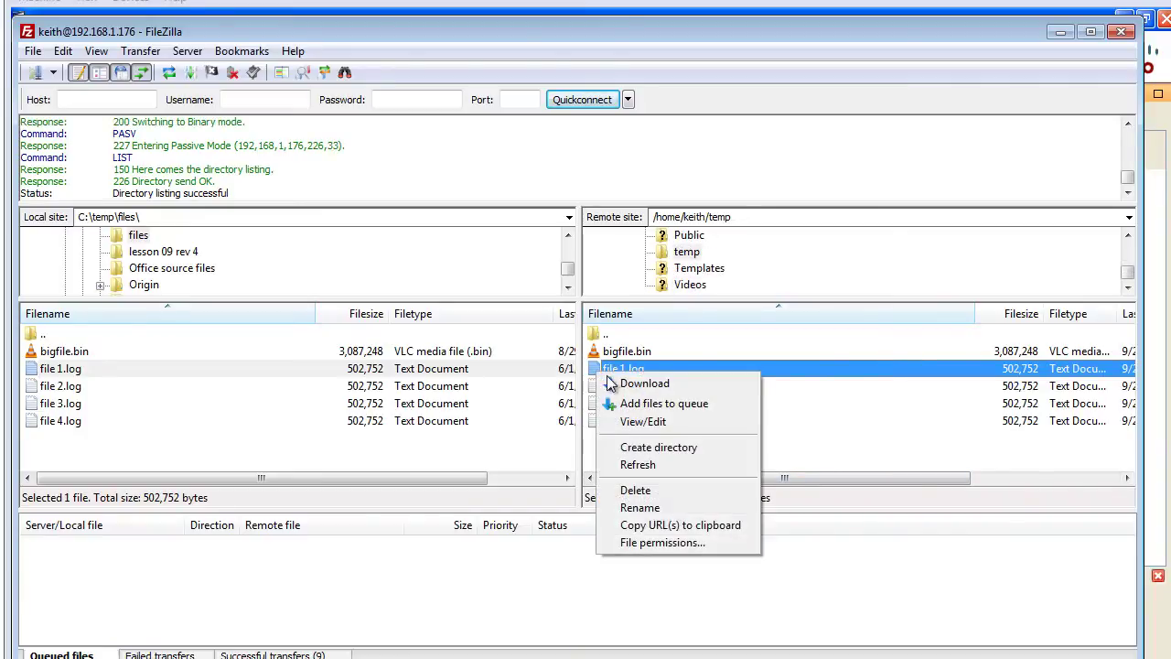
left_click(639, 489)
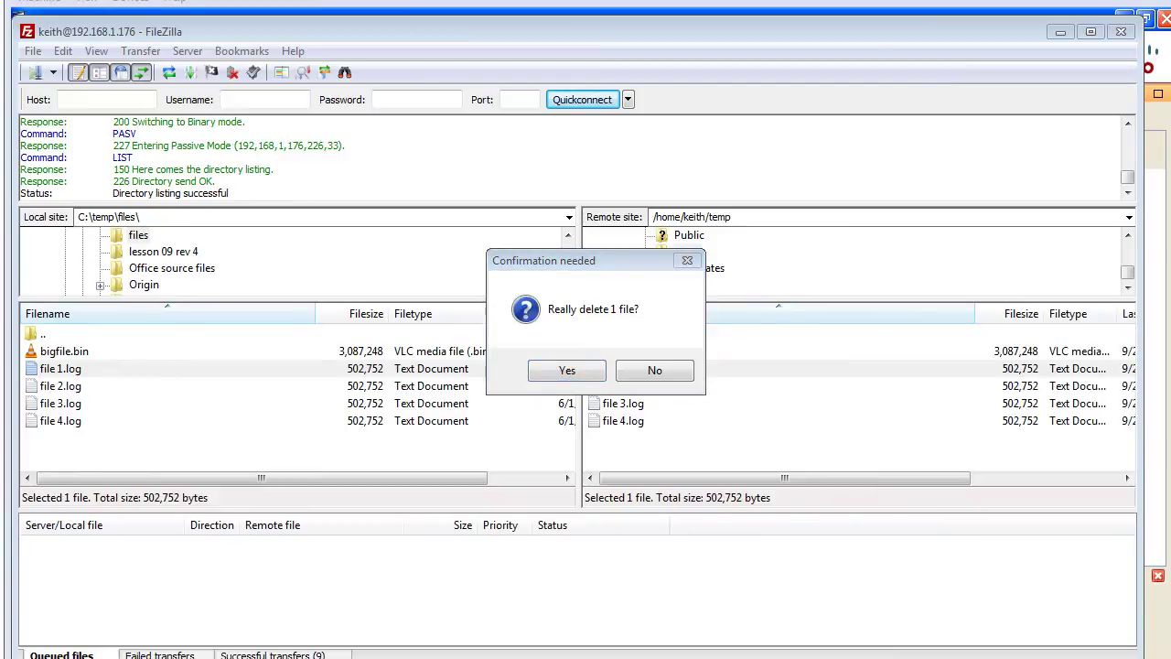
left_click(566, 371)
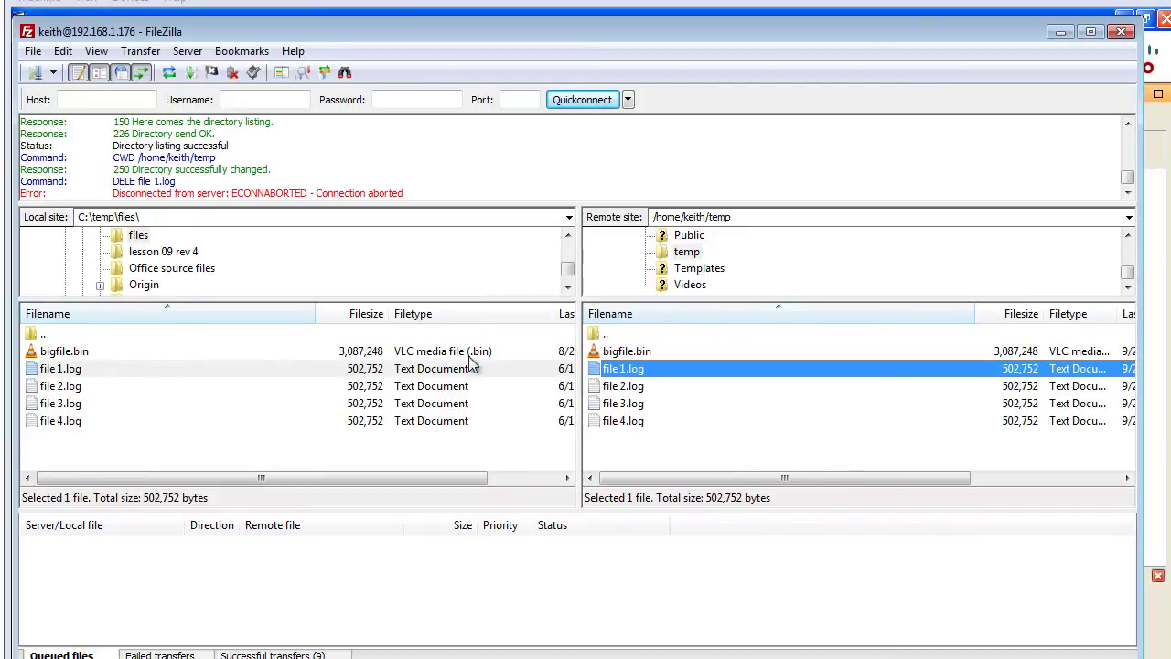